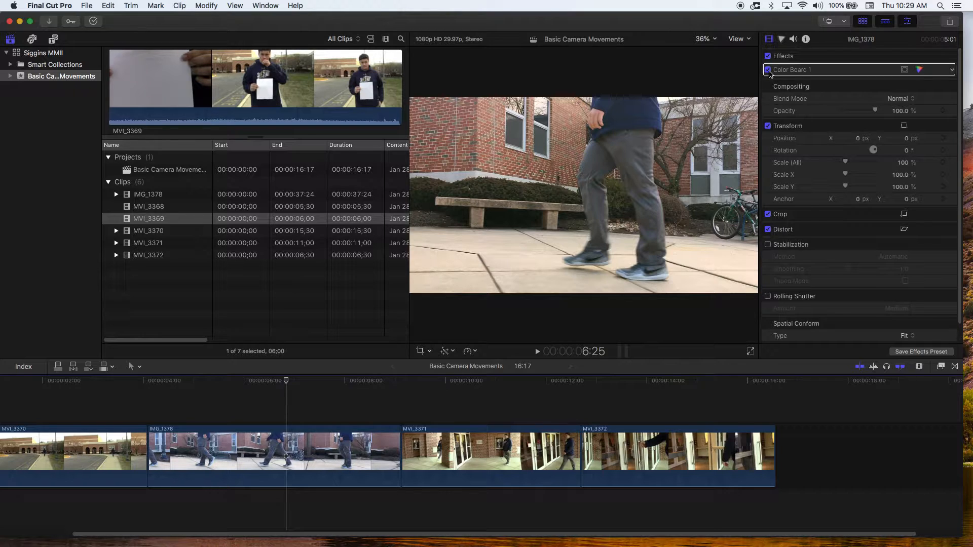
# Compare IMG_1378 with and without its Color Board 1 correction, leaving the correction disabled
pyautogui.click(768, 71)
pyautogui.click(768, 70)
pyautogui.click(768, 69)
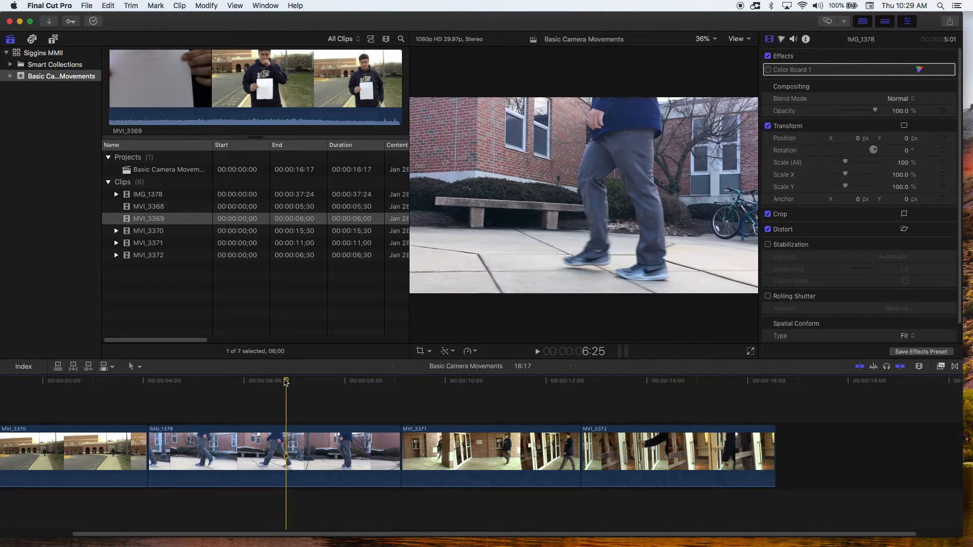
# Play the sequence from the end of MVI_3370 through the following clips to compare IMG_1378's color with its neighbors
pyautogui.click(163, 384)
pyautogui.click(131, 385)
pyautogui.press('space')
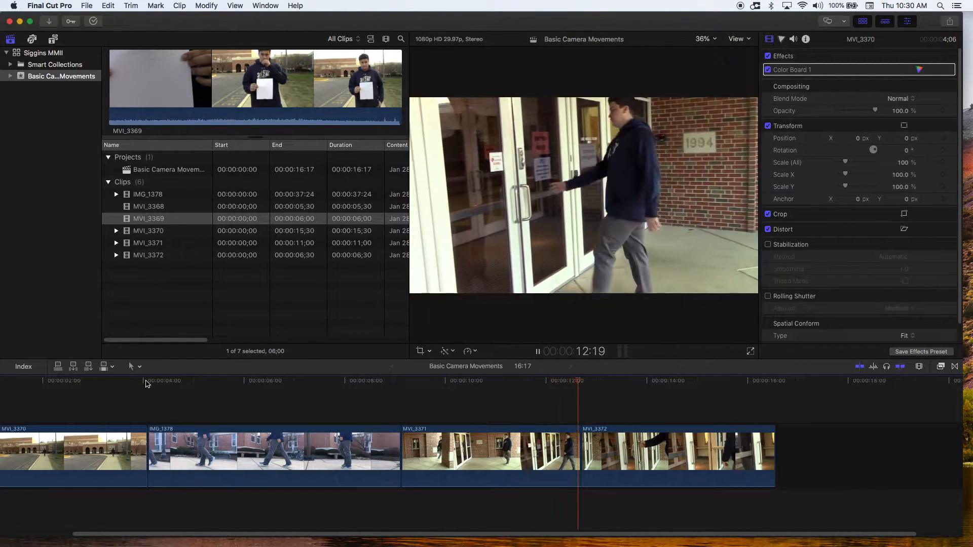
pyautogui.press('space')
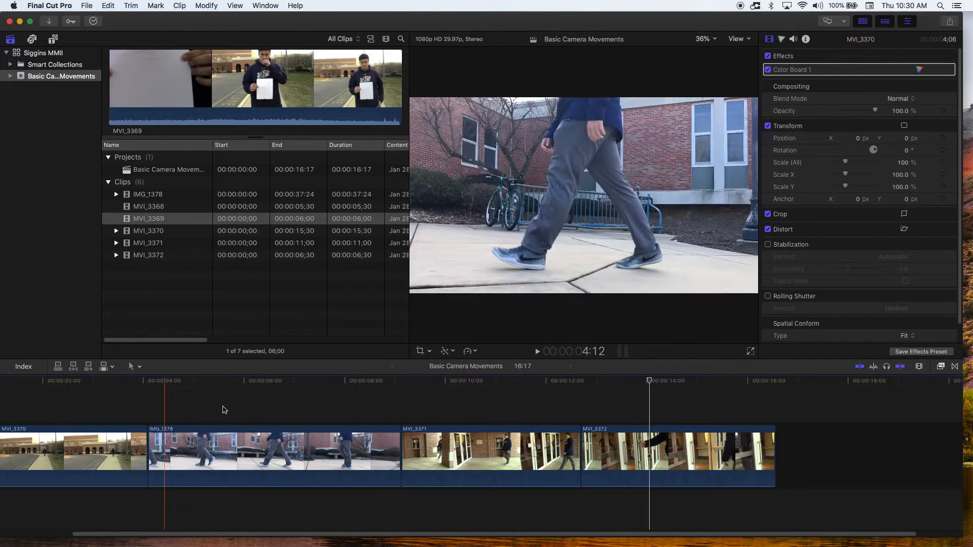
# Delete the Color Board 1 correction from the IMG_1378 clip
pyautogui.click(291, 438)
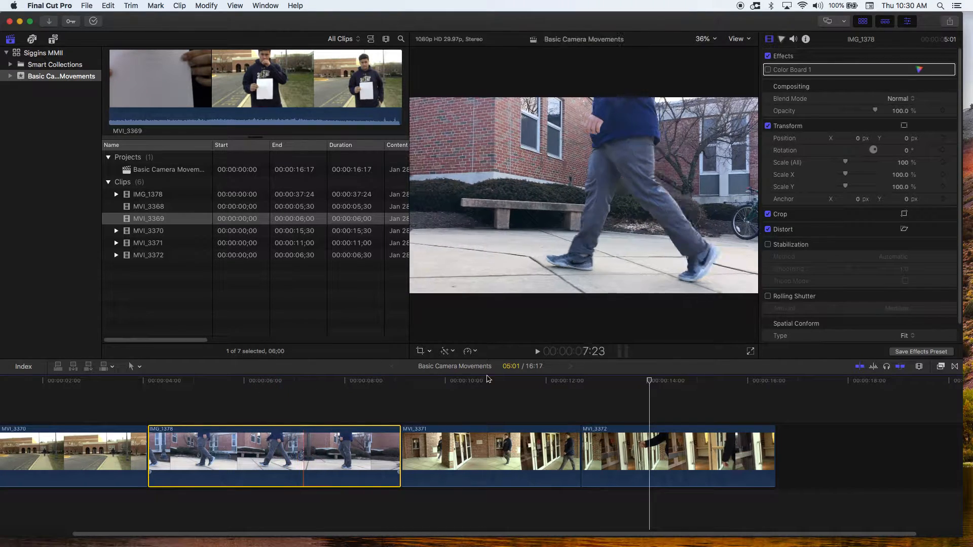
pyautogui.click(834, 73)
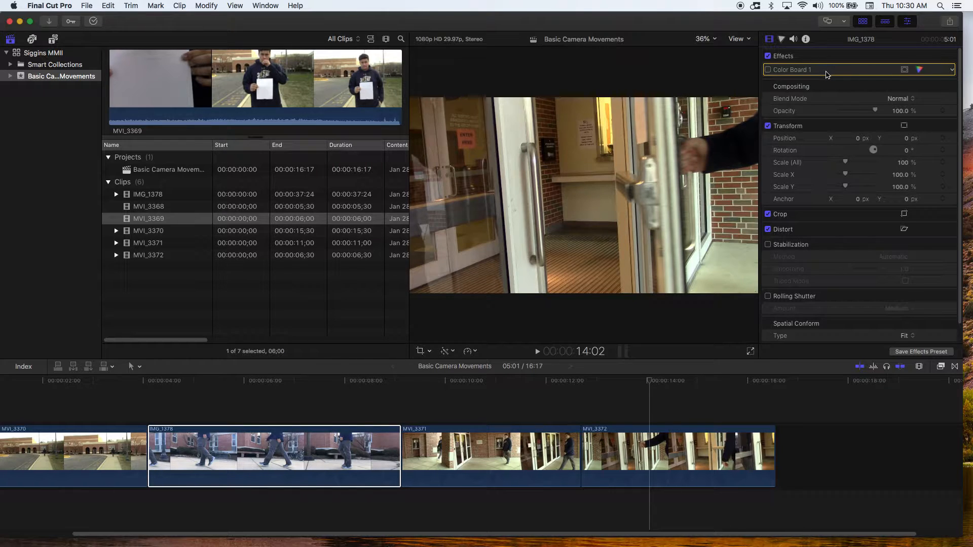
pyautogui.press('Delete')
pyautogui.click(304, 399)
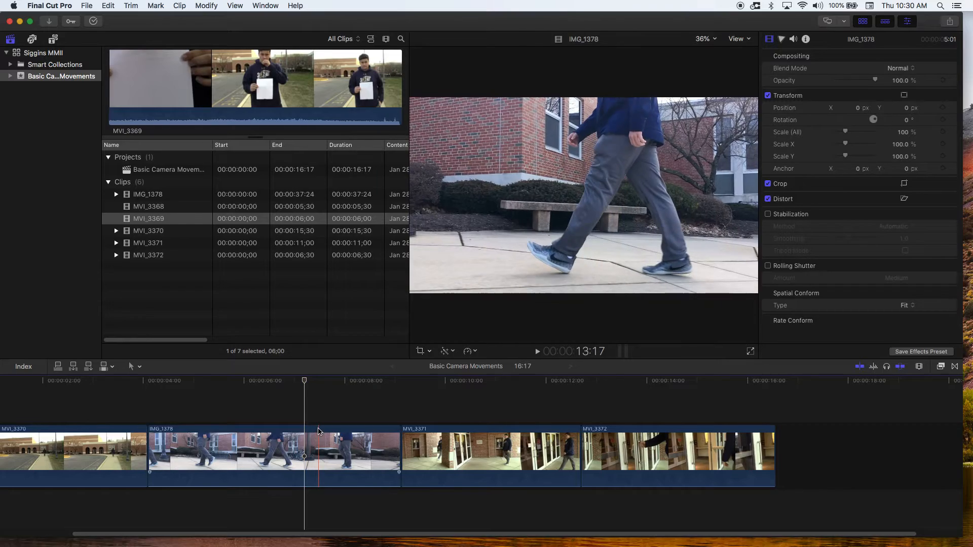
# Open the color correction controls for IMG_1378 and review the Saturation and Exposure settings before returning to Color
pyautogui.click(319, 431)
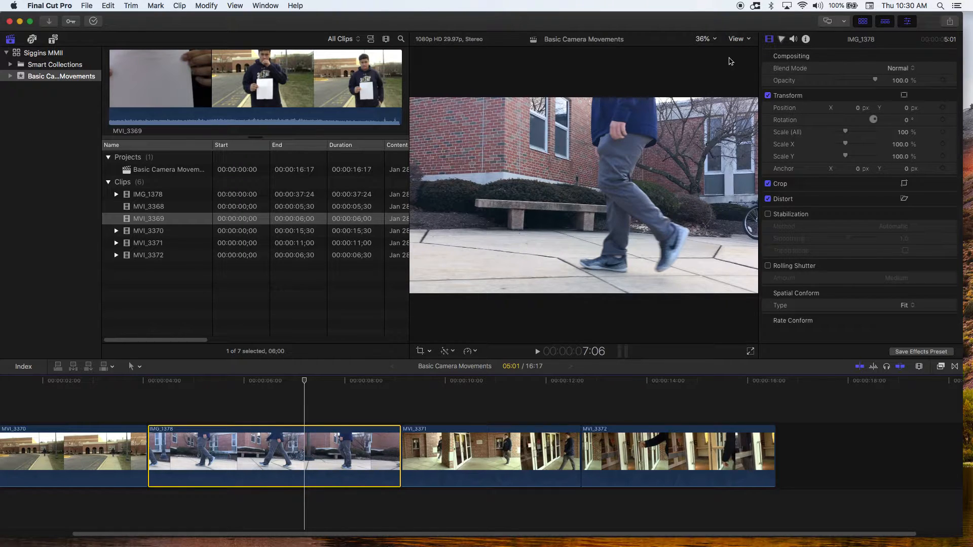
pyautogui.click(782, 40)
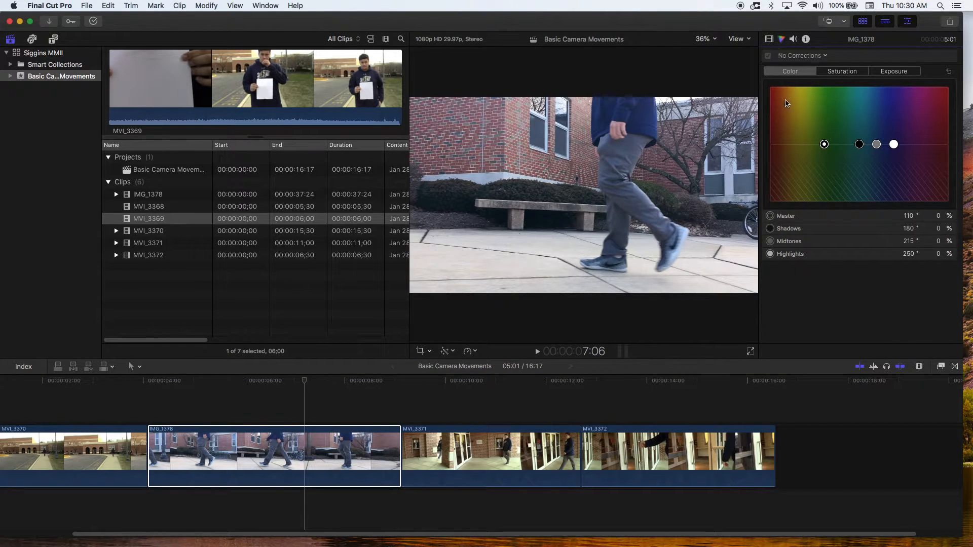
pyautogui.click(844, 73)
pyautogui.click(902, 72)
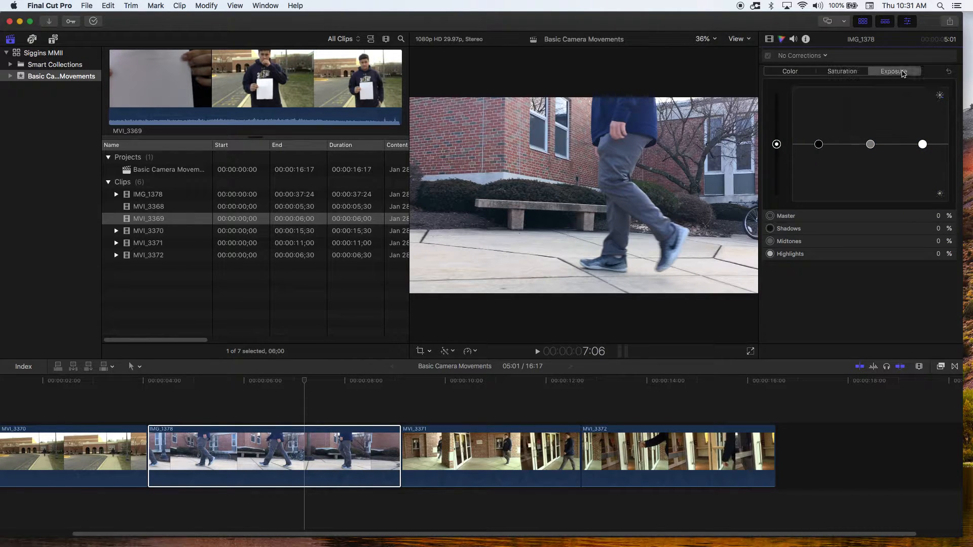
pyautogui.click(788, 73)
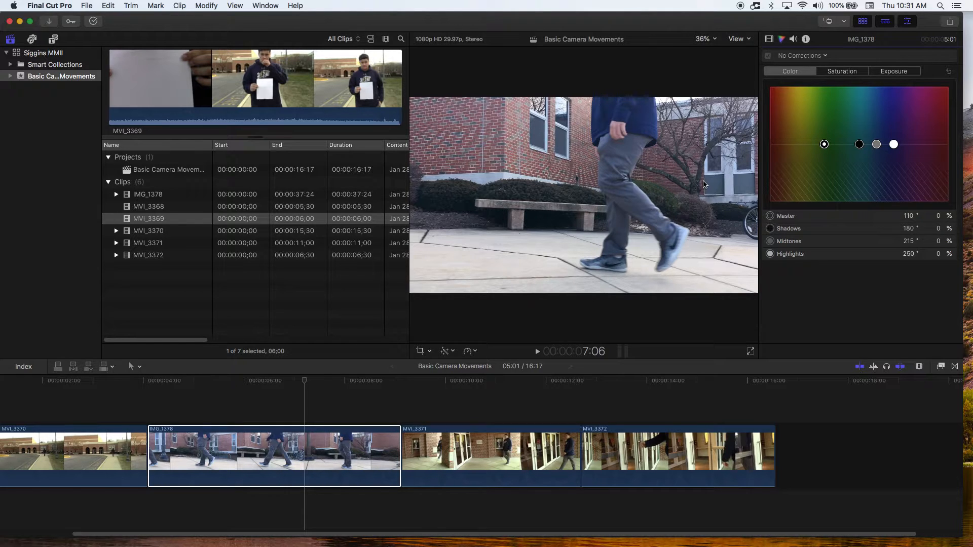
# Set the highlights color of IMG_1378 to about 253° and -20% on the color board
pyautogui.click(894, 145)
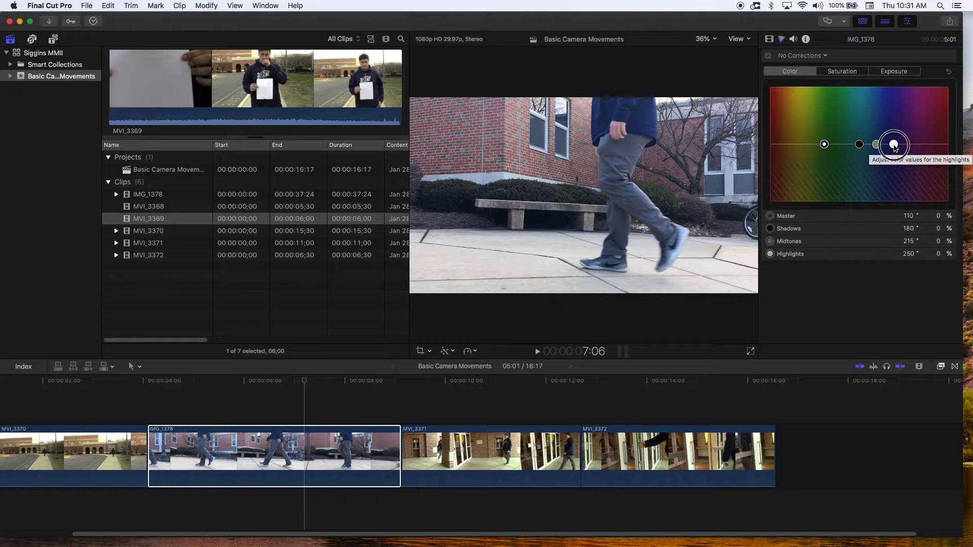
pyautogui.moveTo(894, 145); pyautogui.dragTo(892, 209)
pyautogui.moveTo(896, 188); pyautogui.dragTo(891, 162)
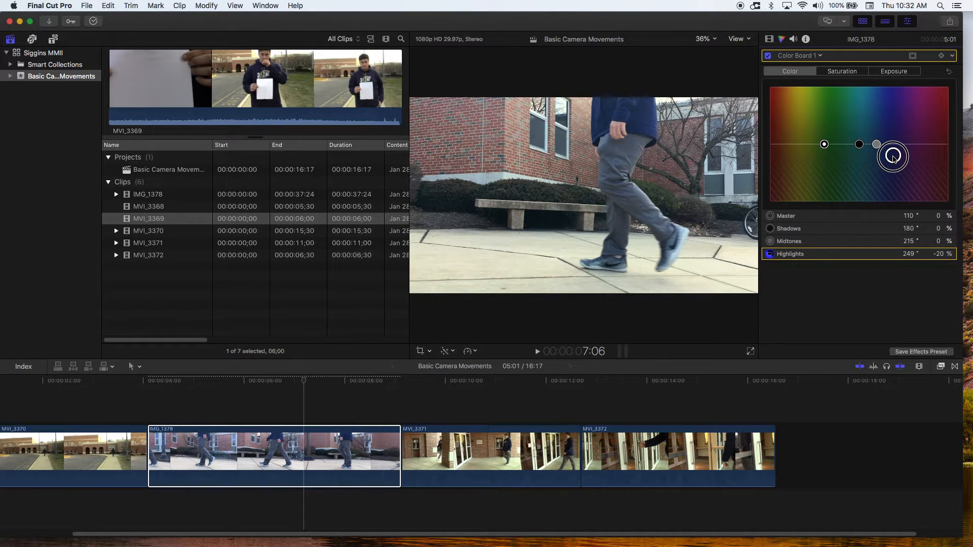
pyautogui.moveTo(884, 159); pyautogui.dragTo(888, 159)
pyautogui.moveTo(890, 159)
pyautogui.mouseDown()
pyautogui.moveTo(878, 155)
pyautogui.moveTo(895, 158)
pyautogui.mouseUp()
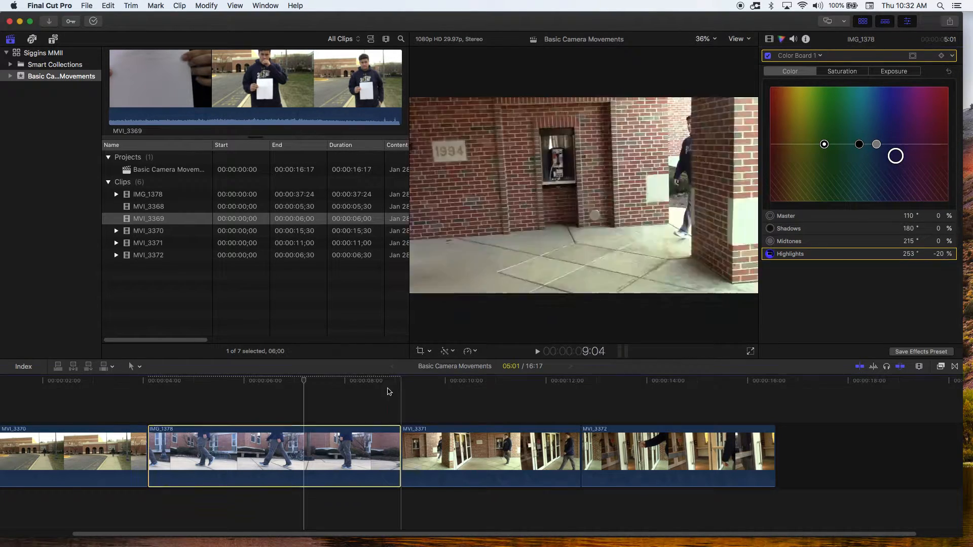
# Set the midtones color of IMG_1378 to about 242° and -9%, checking other frames of the clip
pyautogui.moveTo(306, 384); pyautogui.dragTo(365, 407)
pyautogui.moveTo(876, 149); pyautogui.dragTo(890, 153)
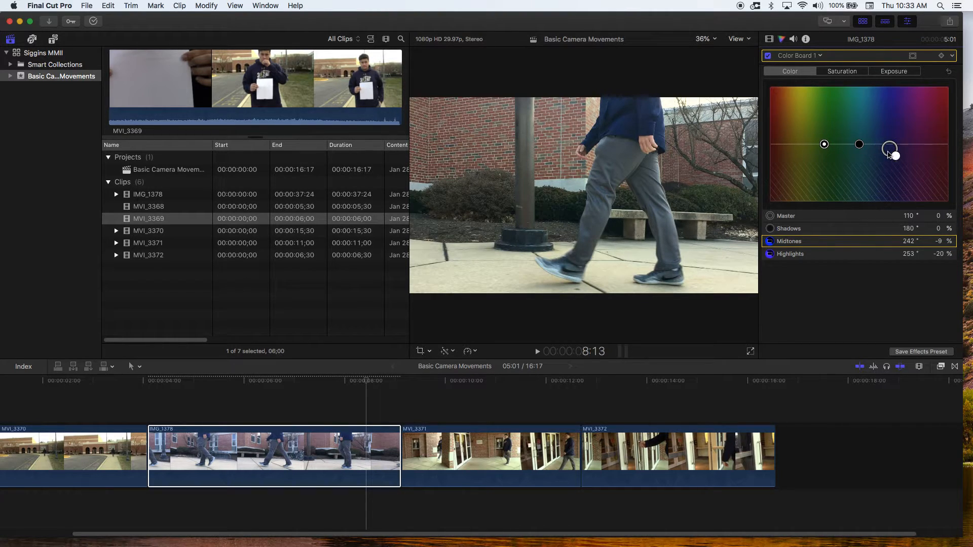
pyautogui.click(348, 381)
pyautogui.moveTo(348, 382); pyautogui.dragTo(383, 416)
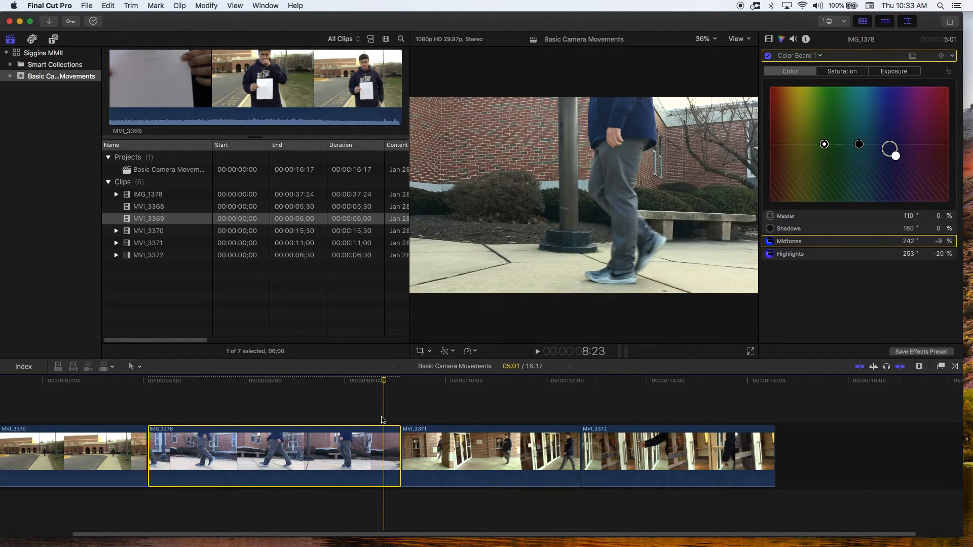
# Reduce the highlights color to -21% and set the midtones color to about 218° and -21%
pyautogui.moveTo(894, 155); pyautogui.dragTo(890, 151)
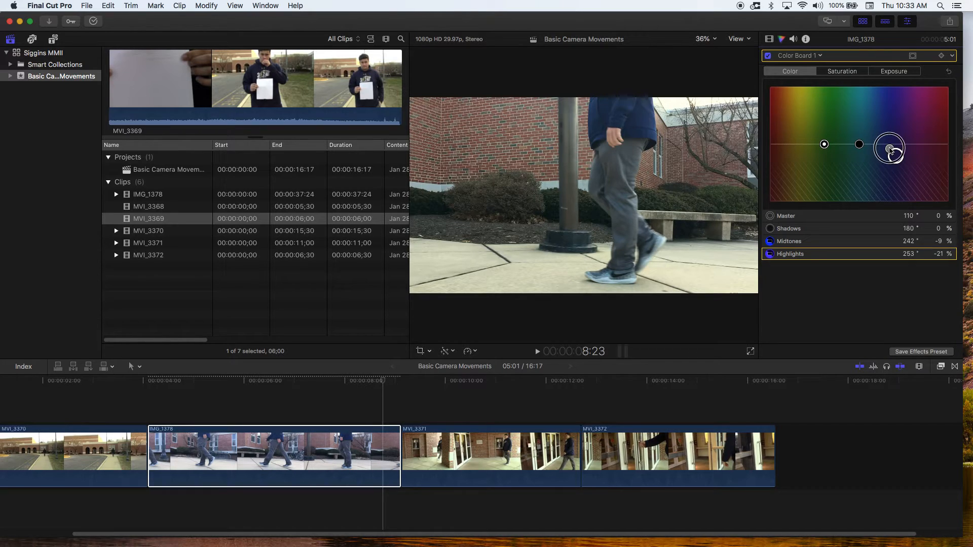
pyautogui.click(895, 156)
pyautogui.click(939, 242)
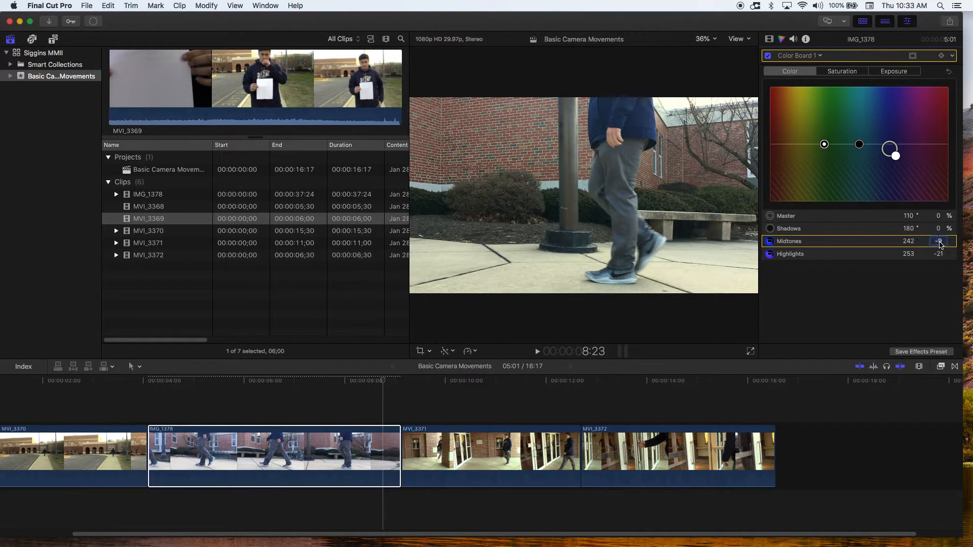
pyautogui.write('-17')
pyautogui.moveTo(937, 241); pyautogui.dragTo(908, 236)
# Play back IMG_1378 and compare it with Color Board 1 disabled and enabled, leaving the correction enabled
pyautogui.moveTo(382, 382); pyautogui.dragTo(323, 390)
pyautogui.press('space')
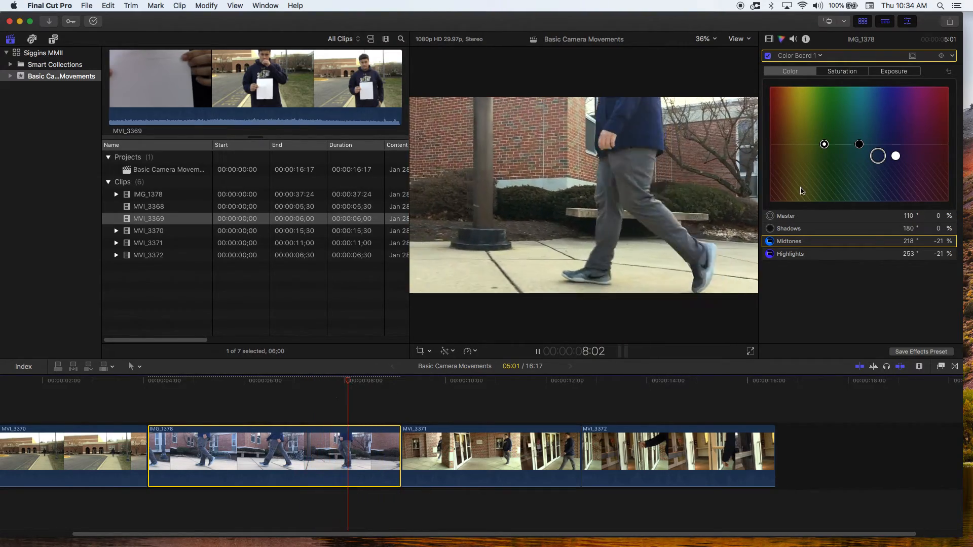
pyautogui.click(769, 40)
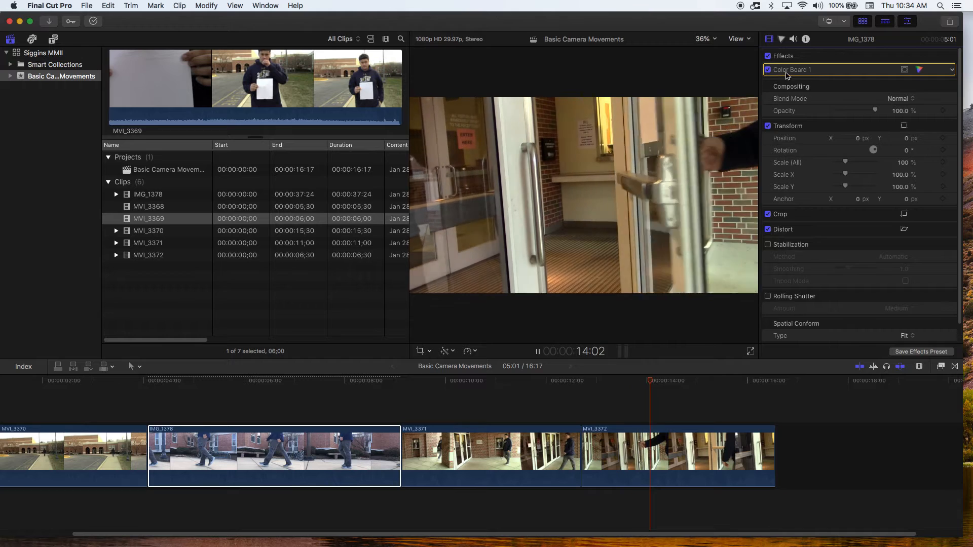
pyautogui.click(767, 69)
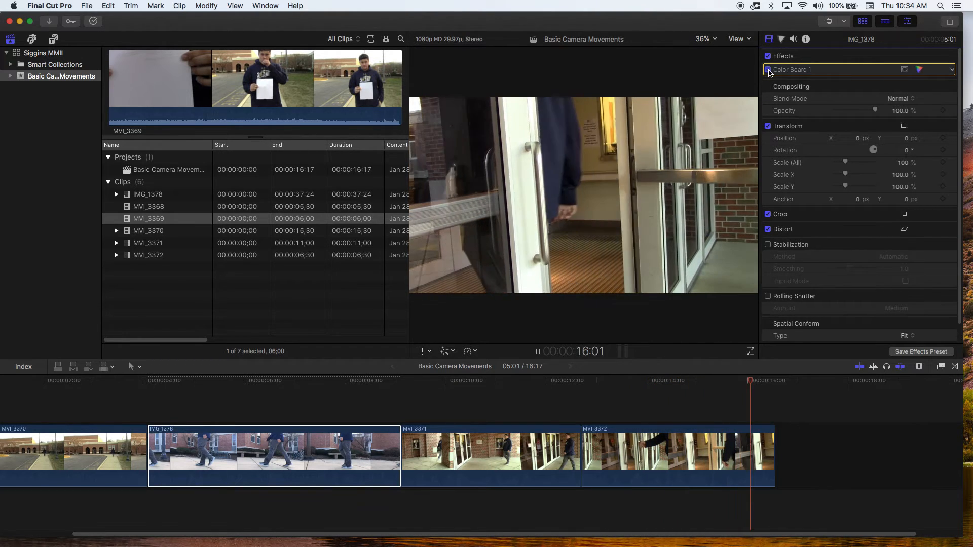
pyautogui.click(323, 390)
pyautogui.press('space')
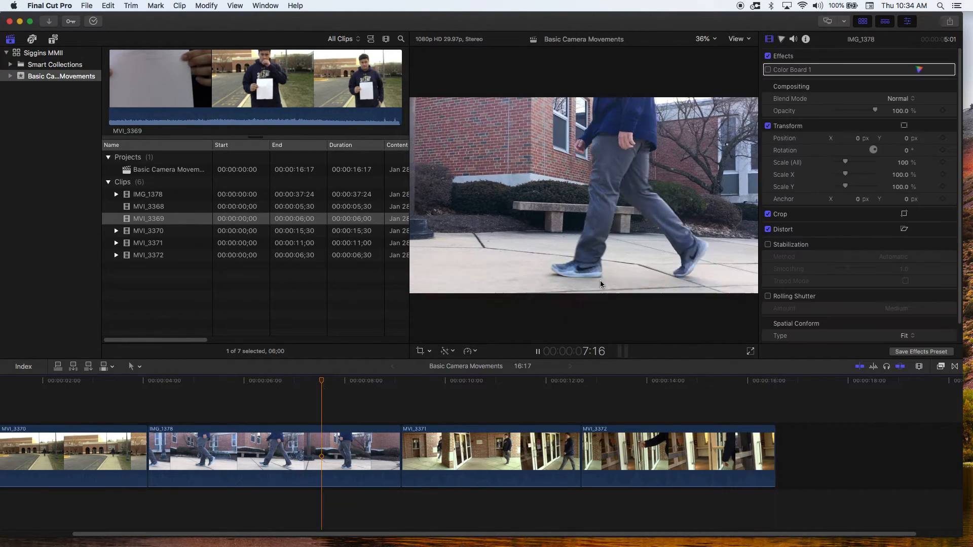
pyautogui.press('space')
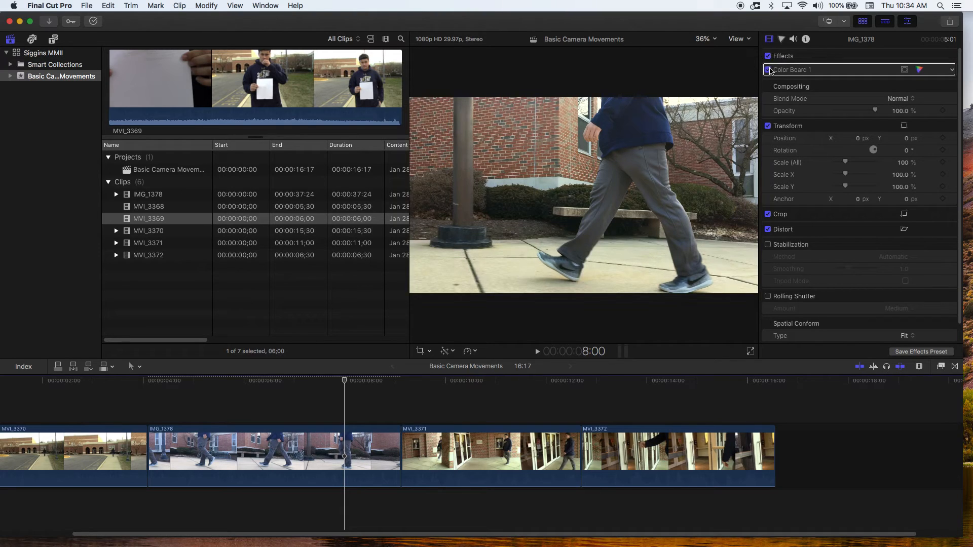
pyautogui.click(767, 70)
pyautogui.click(767, 70)
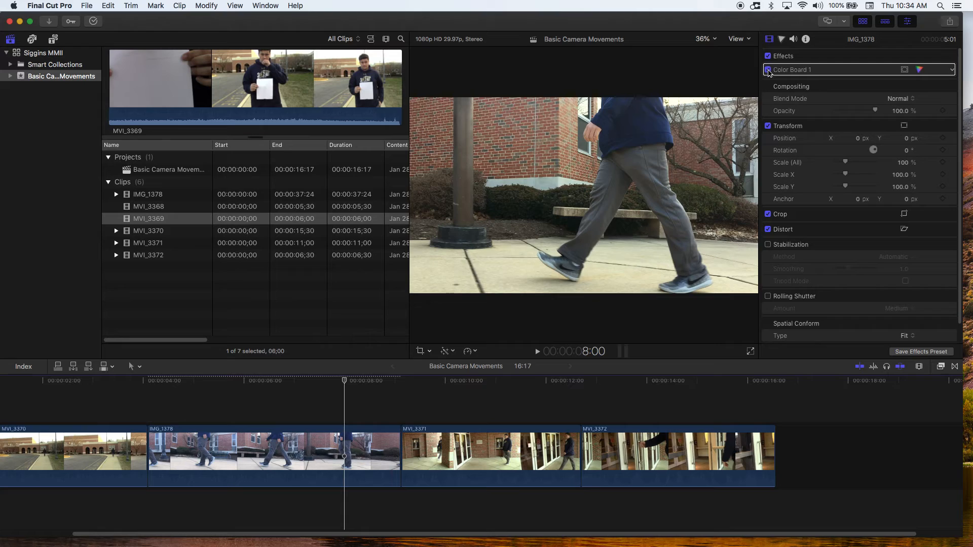